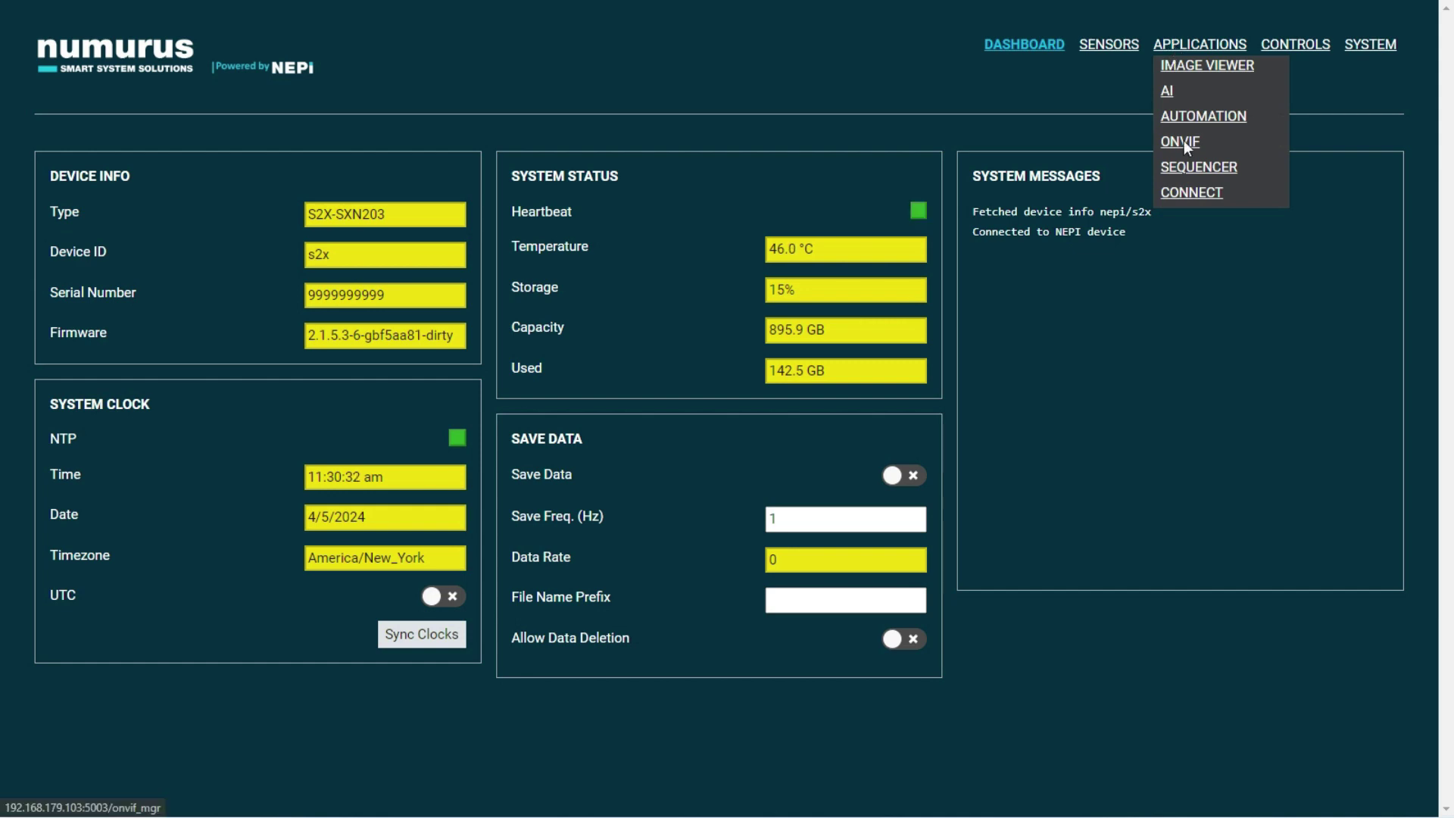
Step: Review the configured ONVIF camera and keep SidusSS109HT_PTZ as its pan-tilt driver
left_click(1184, 141)
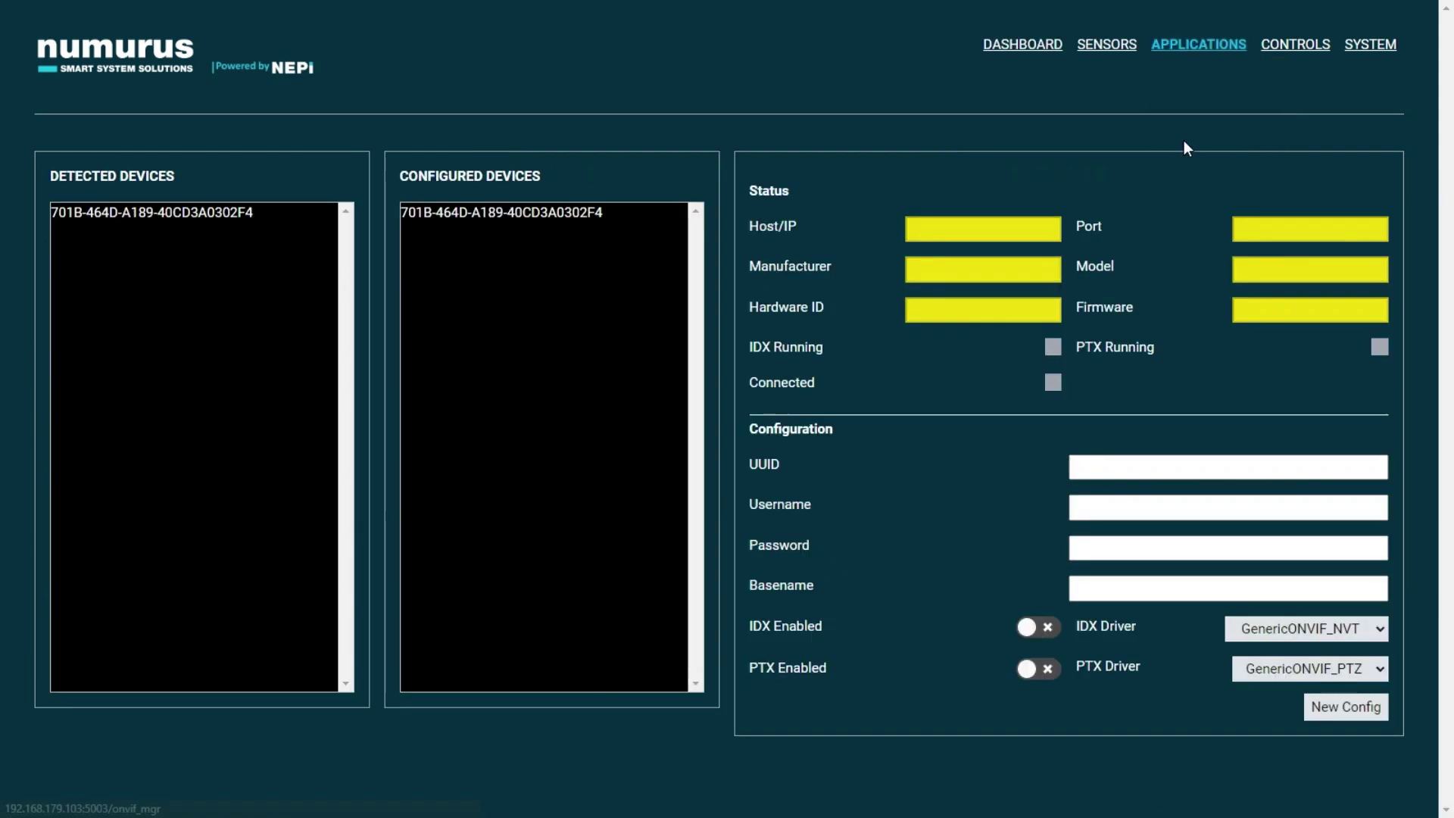
left_click(527, 213)
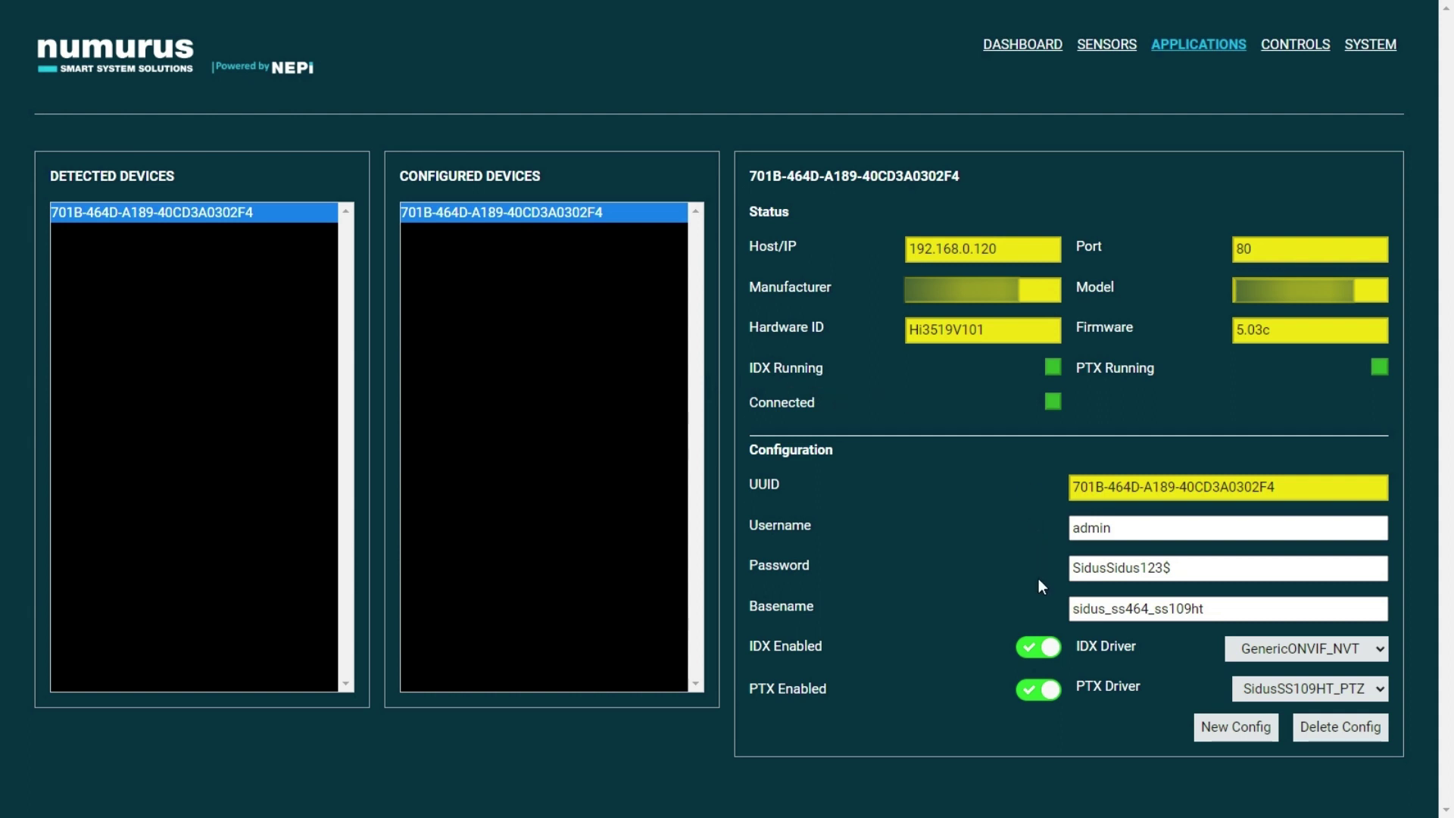
left_click(1305, 690)
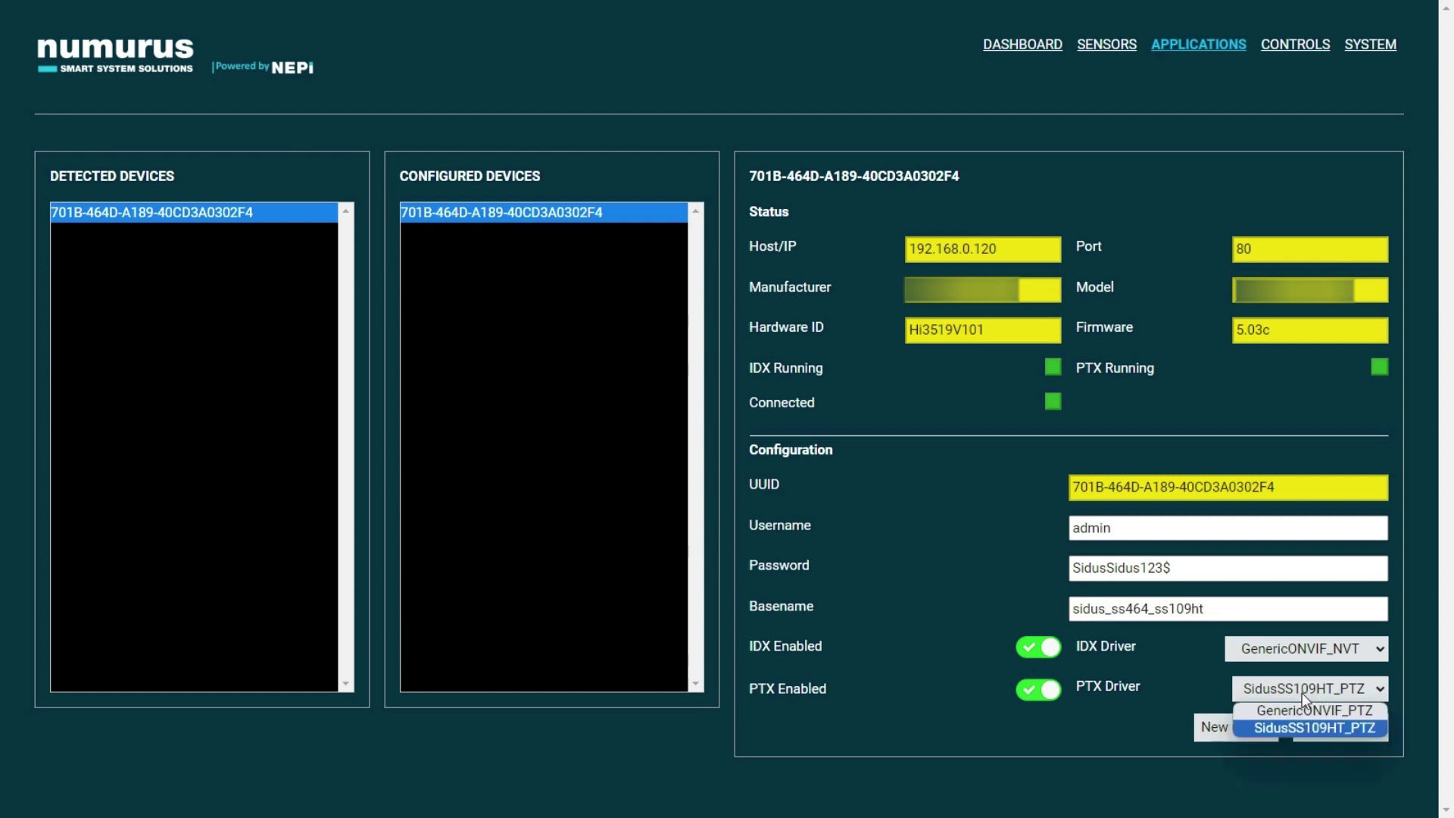
left_click(1311, 727)
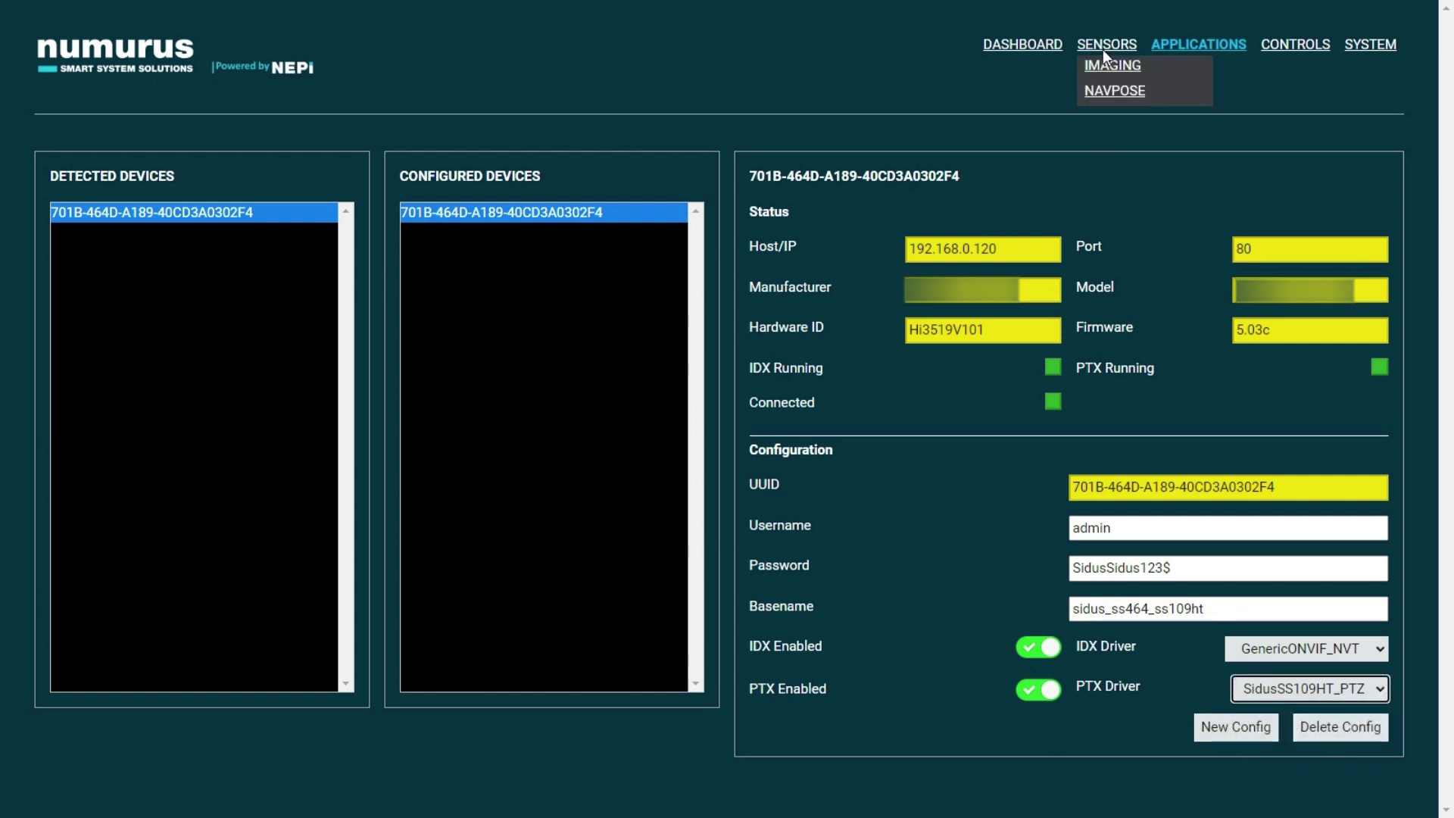
Step: Show the color_2d_image stream for the sidus_ss464_ss109ht_pan_tilt unit on the pan-tilt controls page
left_click(1104, 48)
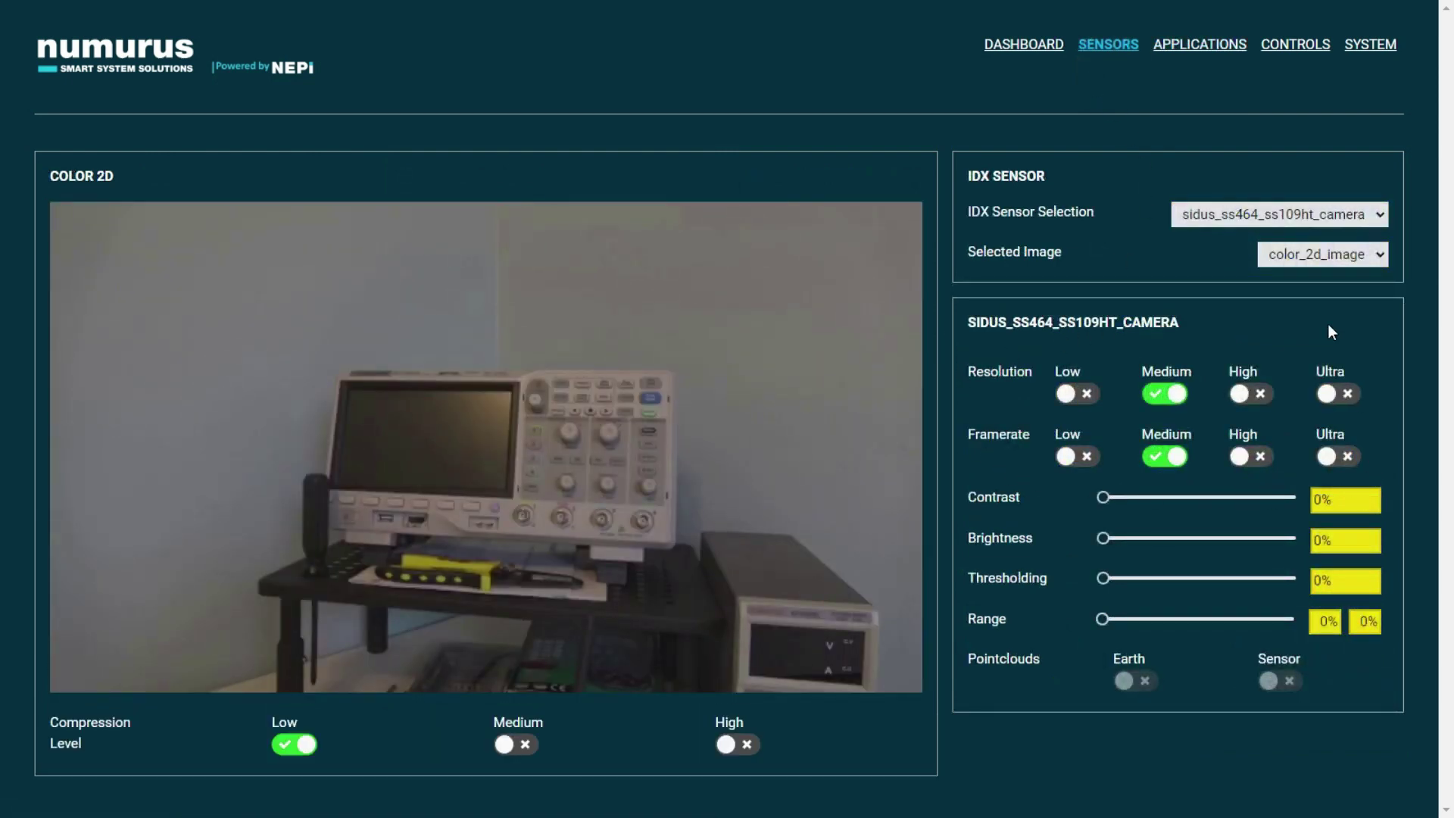
left_click(1283, 48)
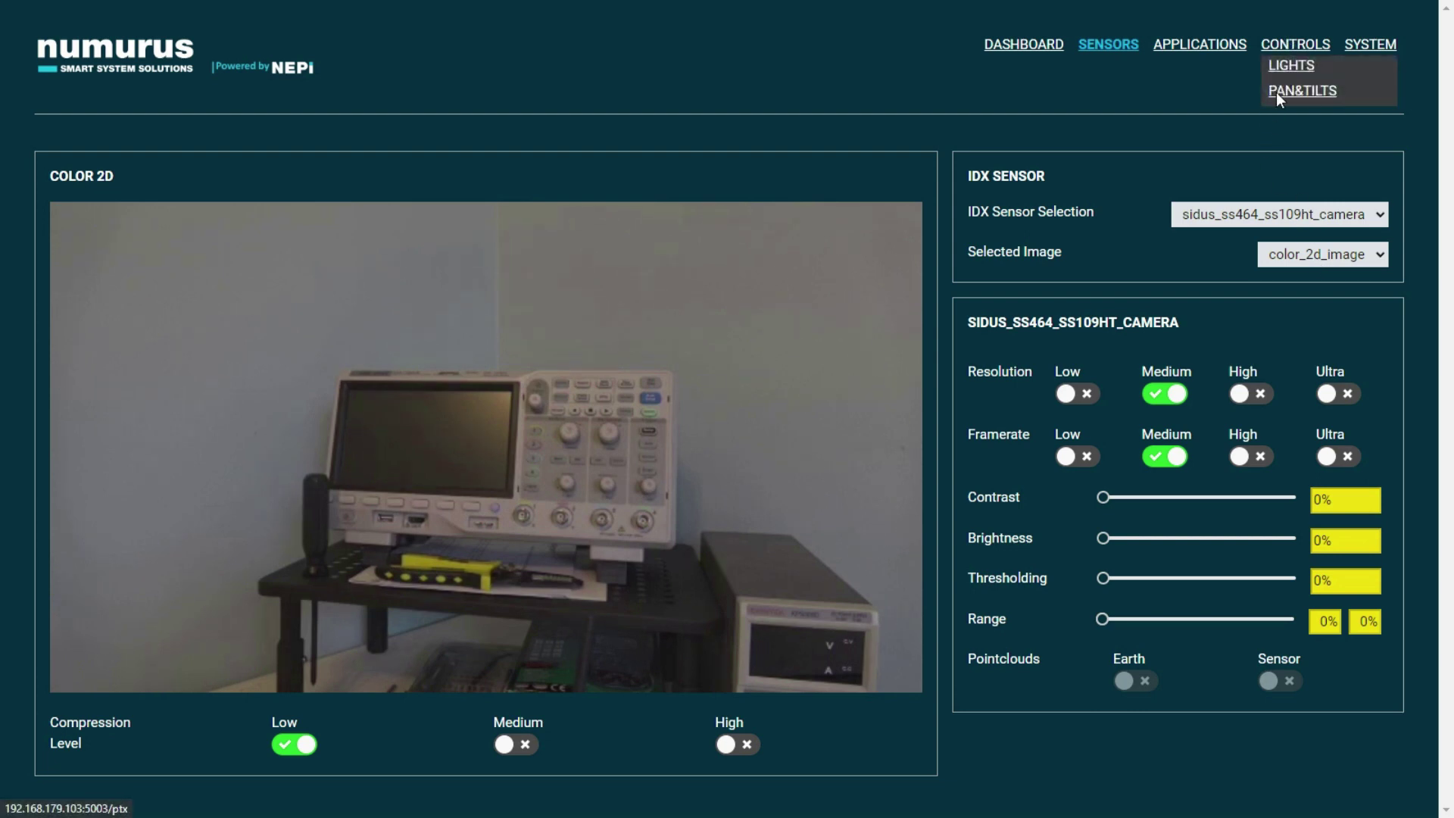
left_click(1276, 92)
left_click(1295, 162)
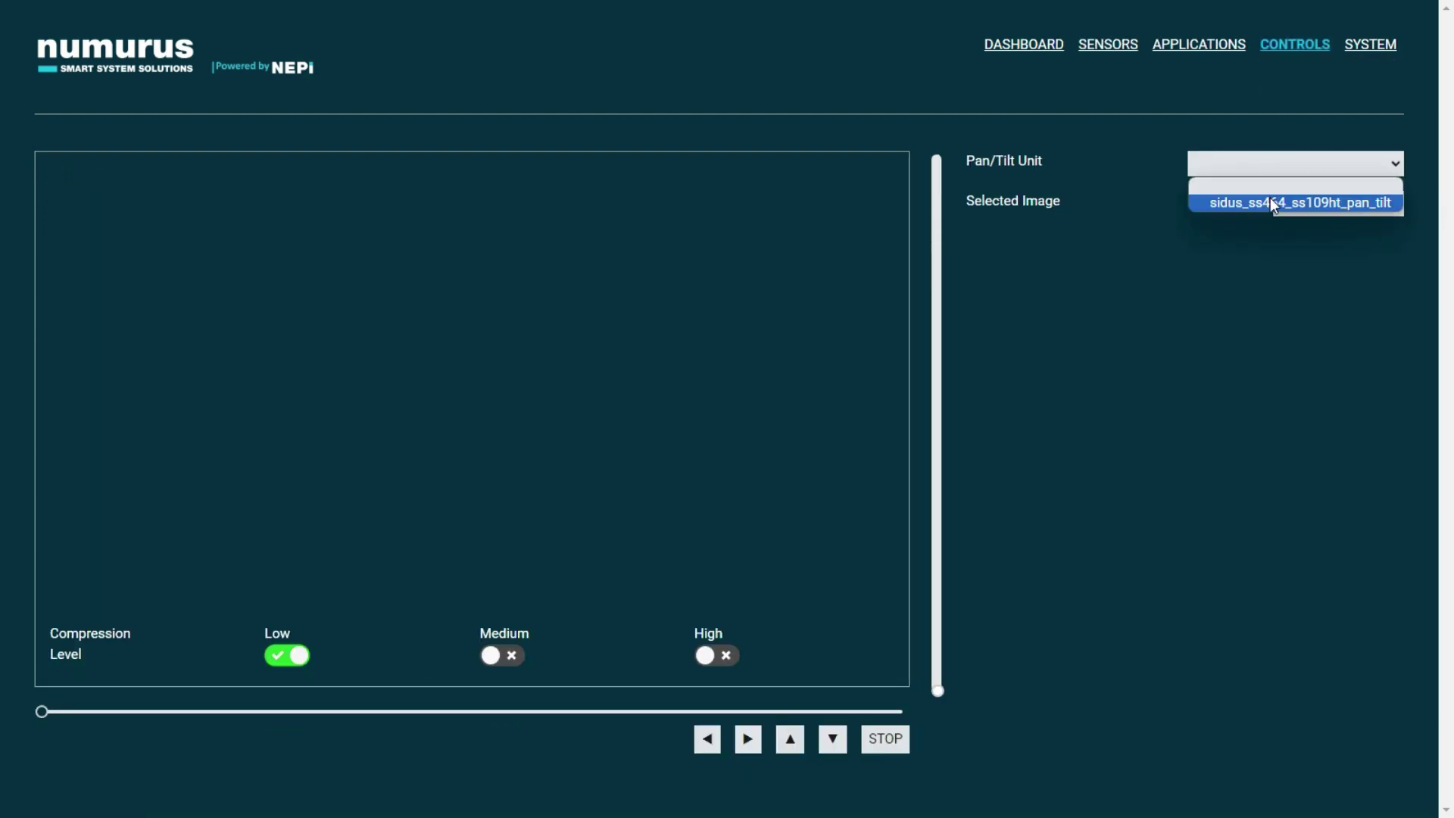
left_click(1289, 198)
left_click(1337, 203)
left_click(1323, 263)
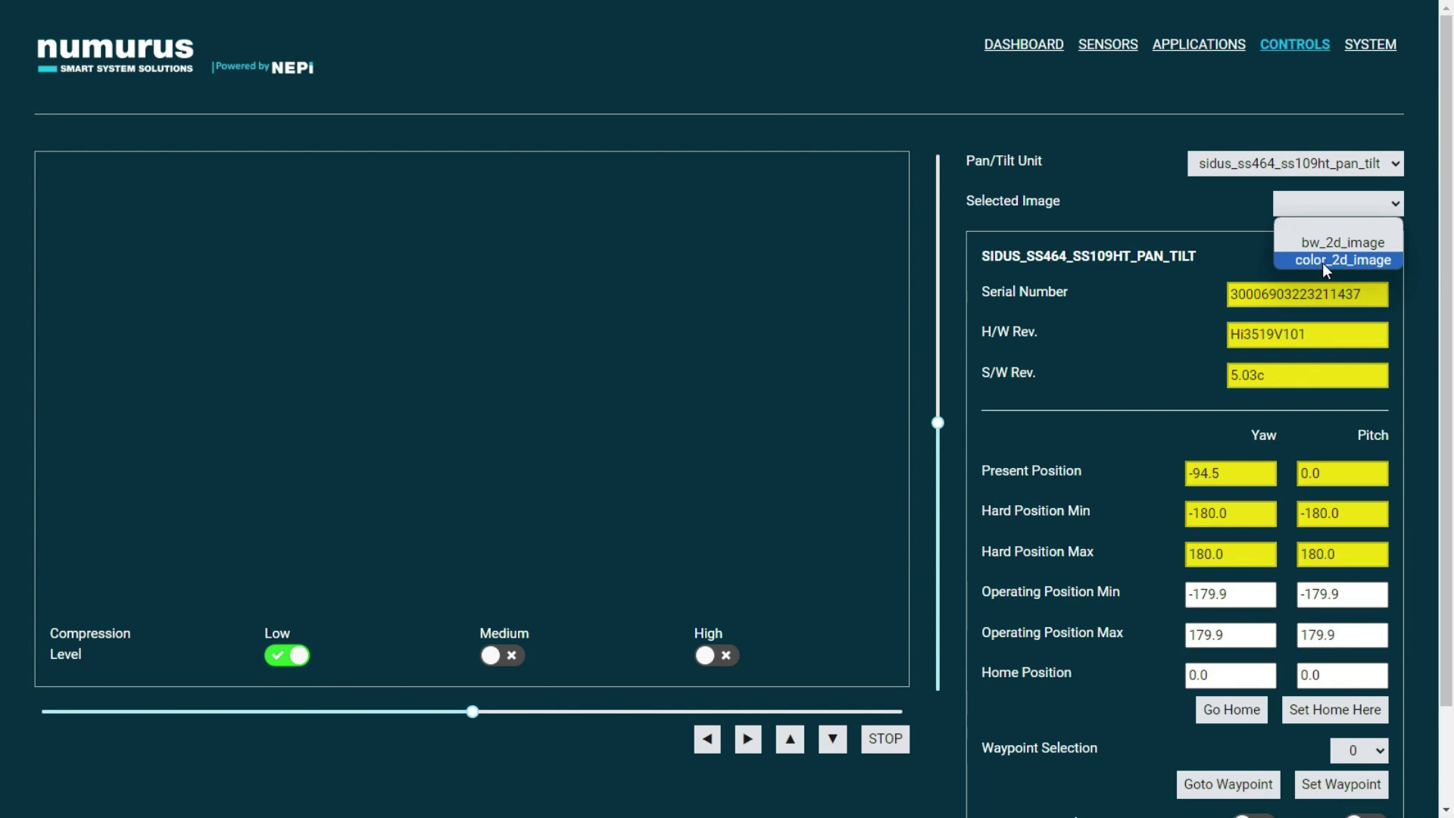
scroll(1149, 290, "down", 1)
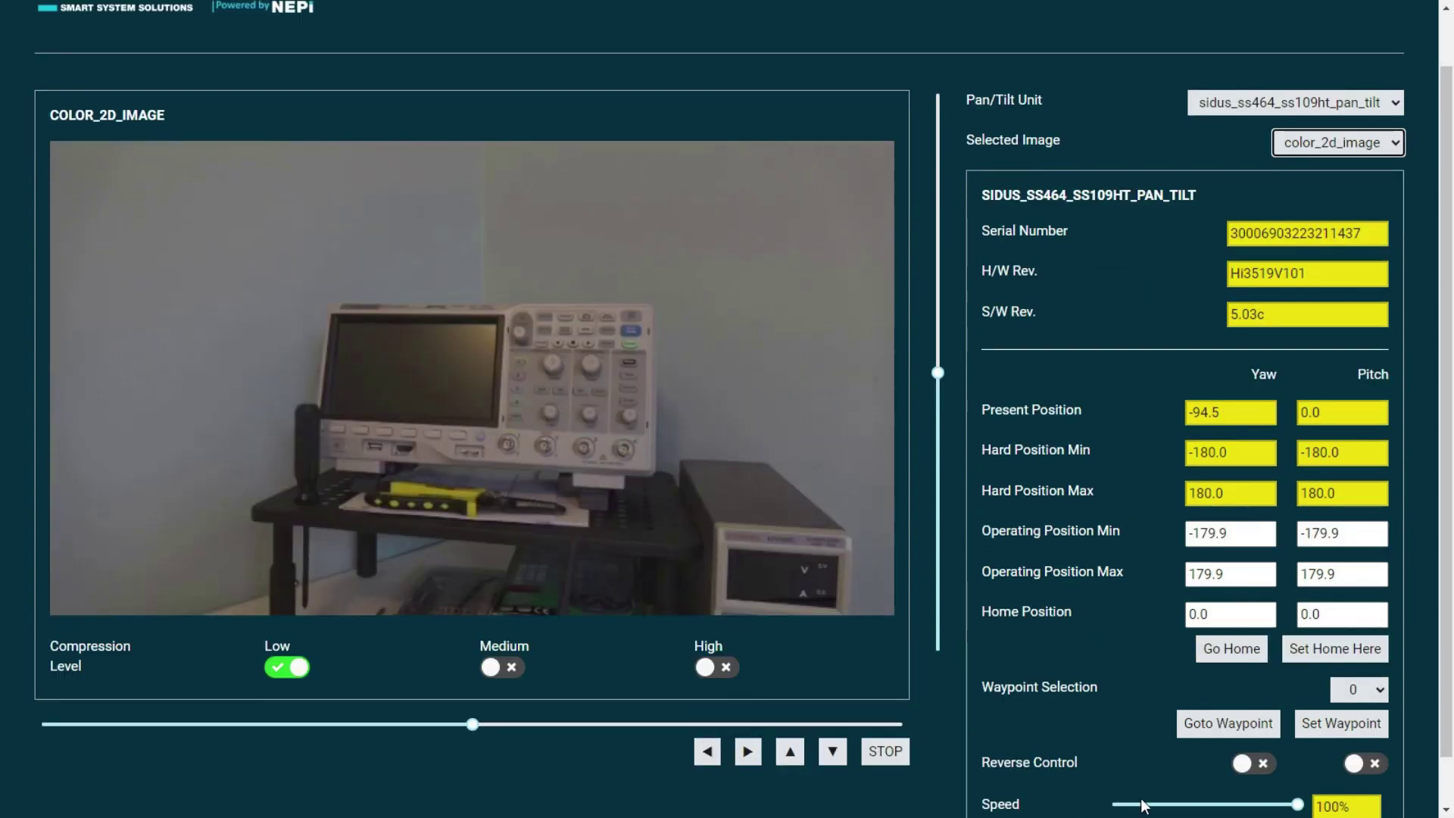
Step: Reverse yaw control, pan the camera left to yaw -99.1, and go to Automation scripts
left_click(1241, 763)
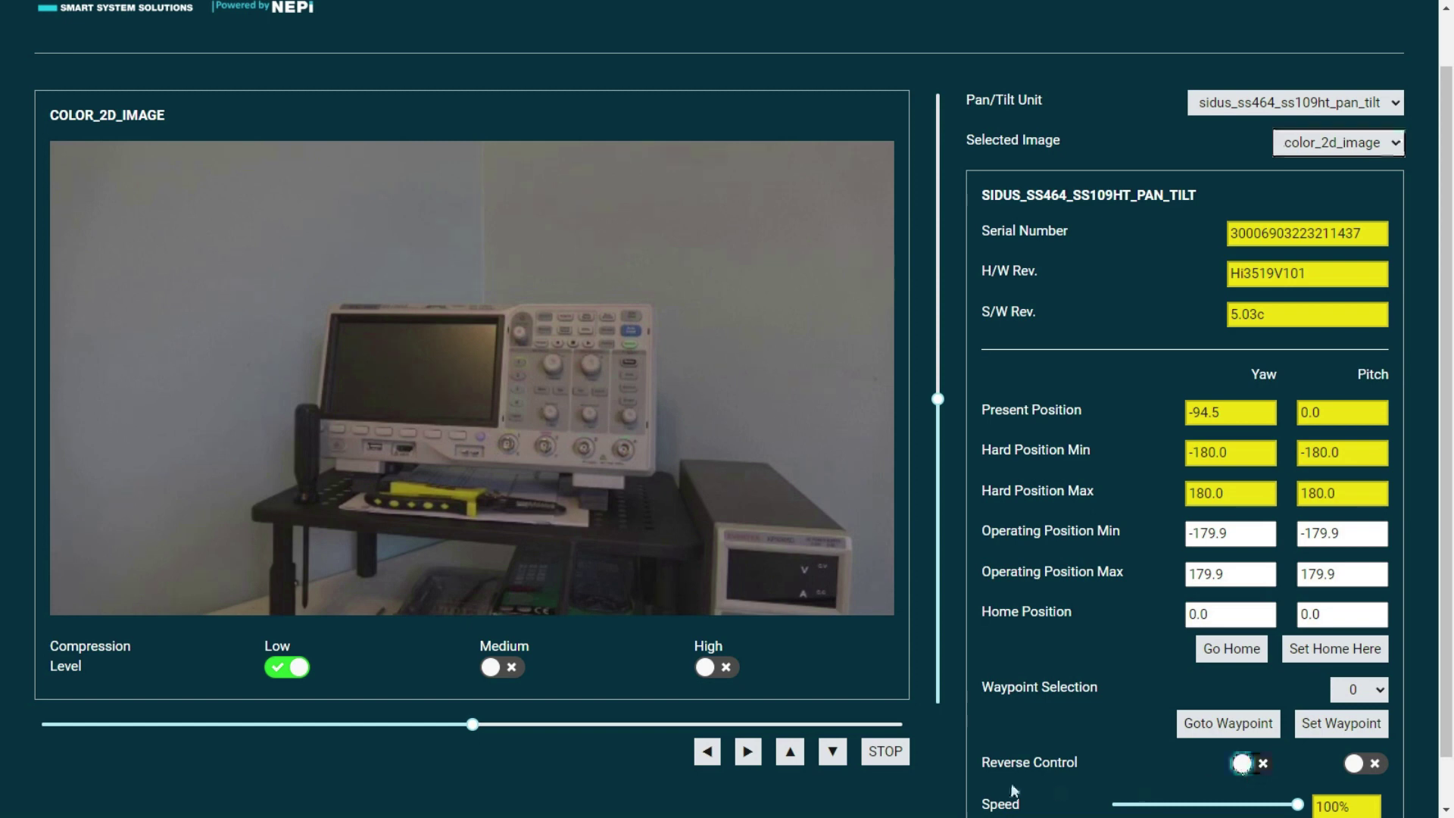
left_click(707, 751)
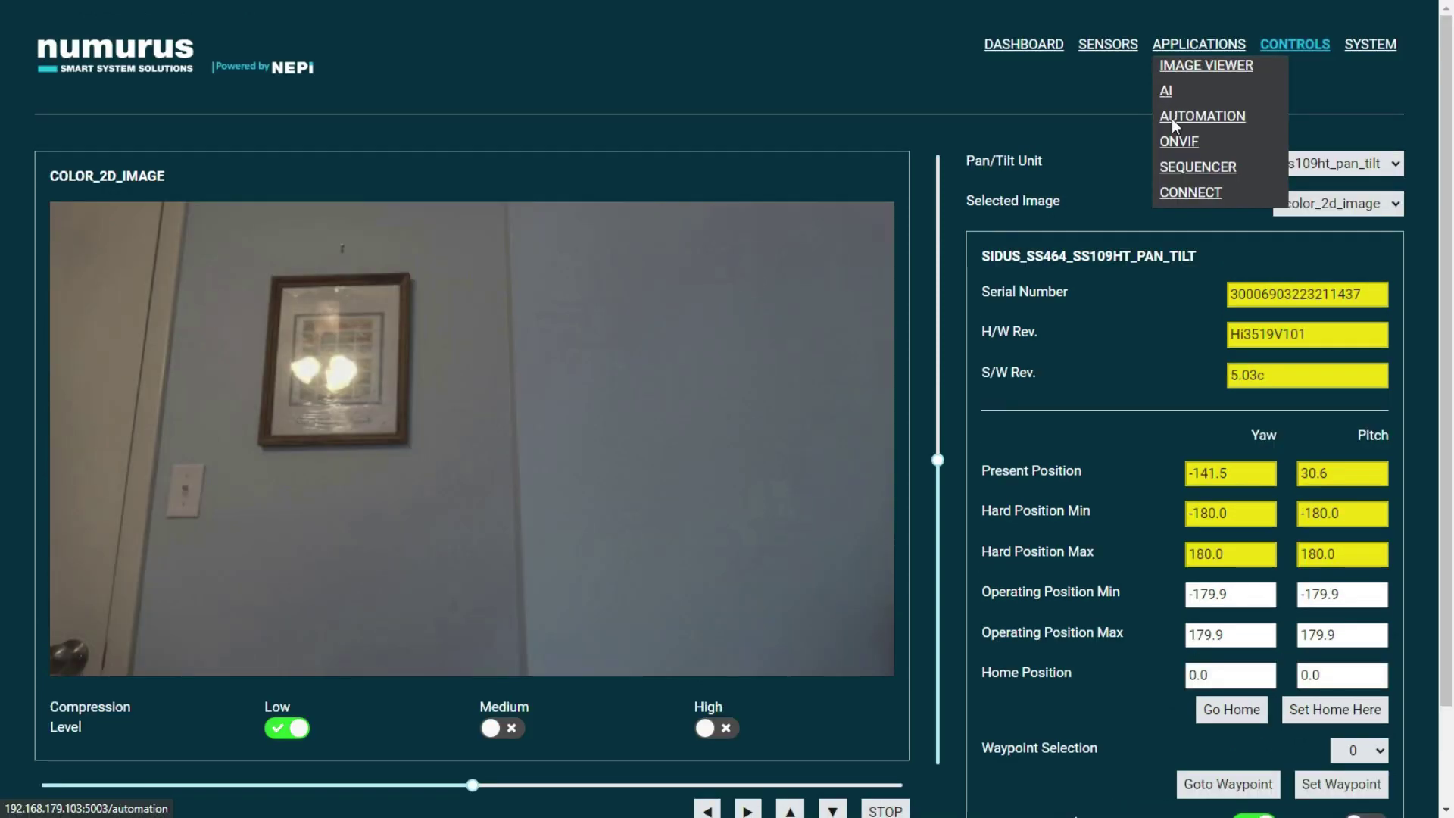
left_click(1172, 119)
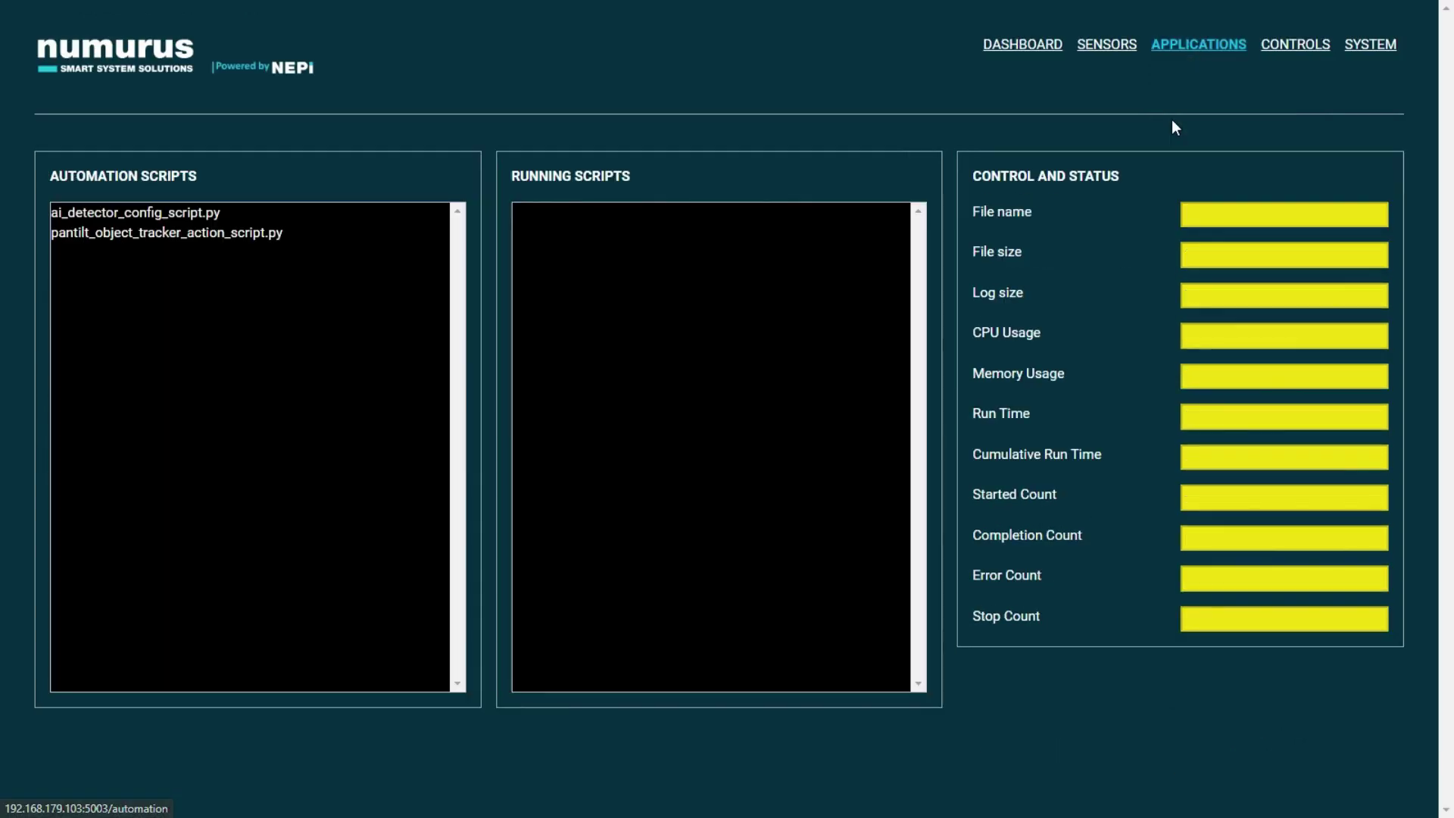
Step: Start ai_detector_config_script.py and move to the AI detection application page
left_click(99, 212)
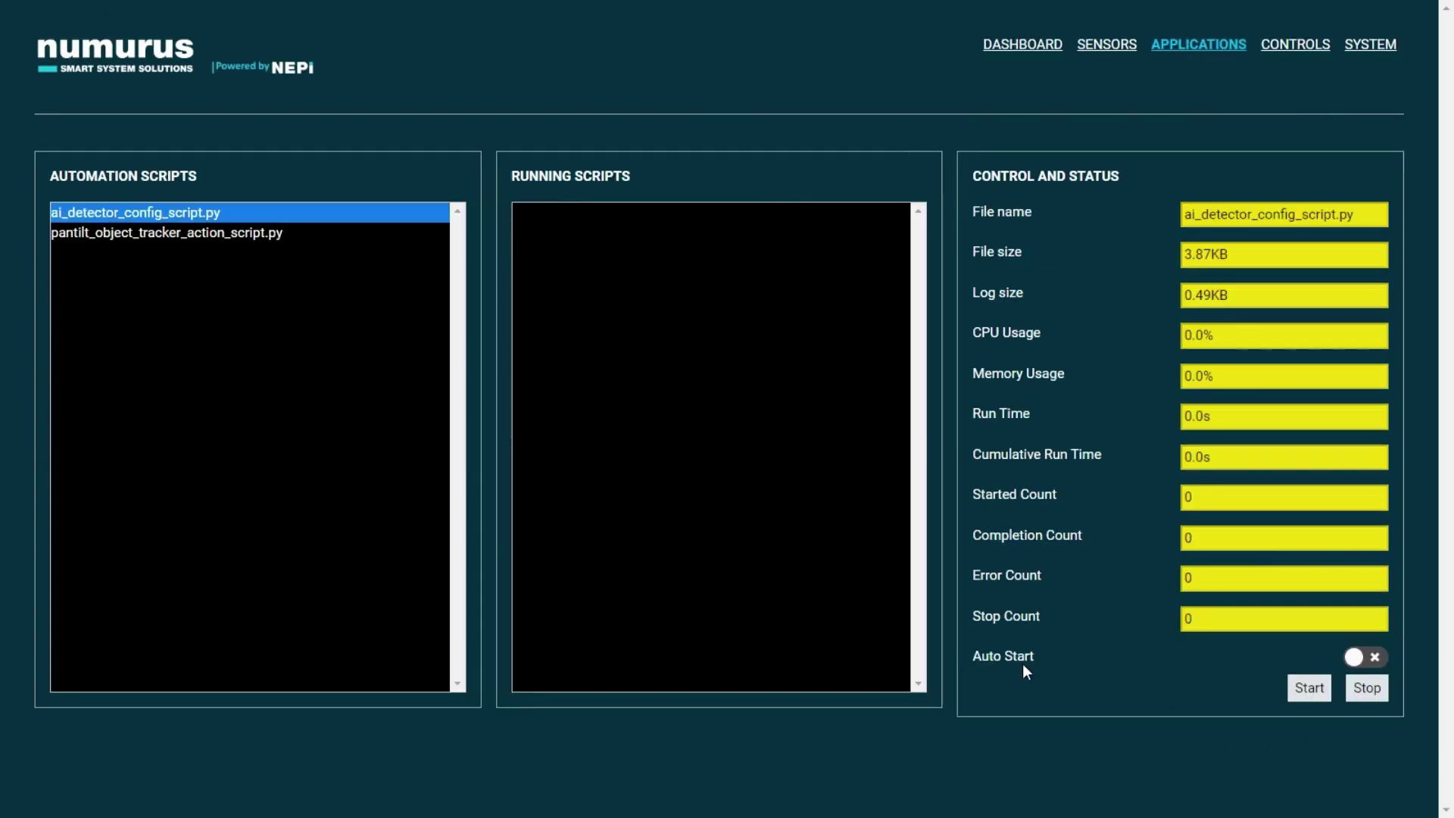
left_click(1313, 684)
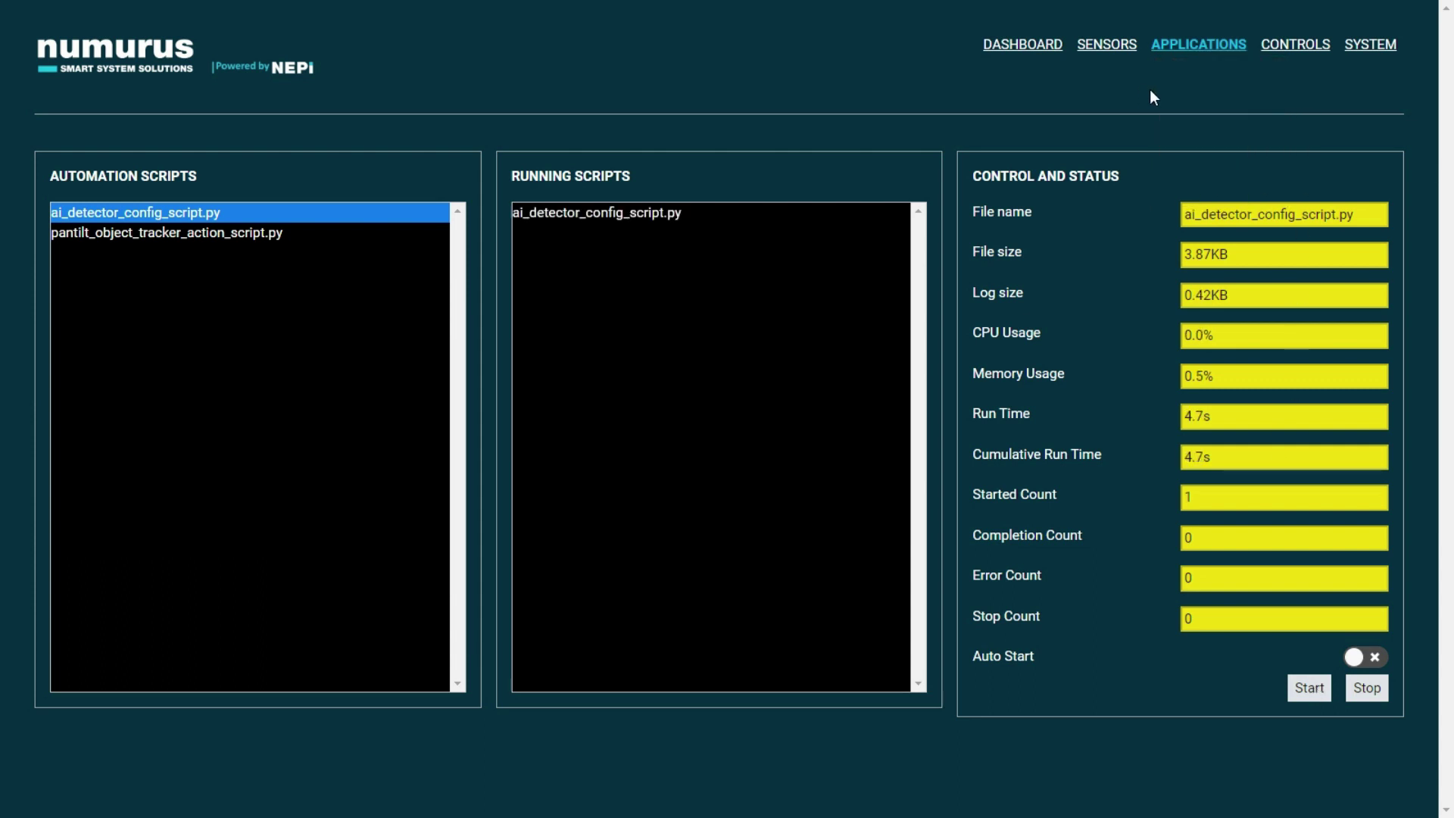
mouse_move(1199, 44)
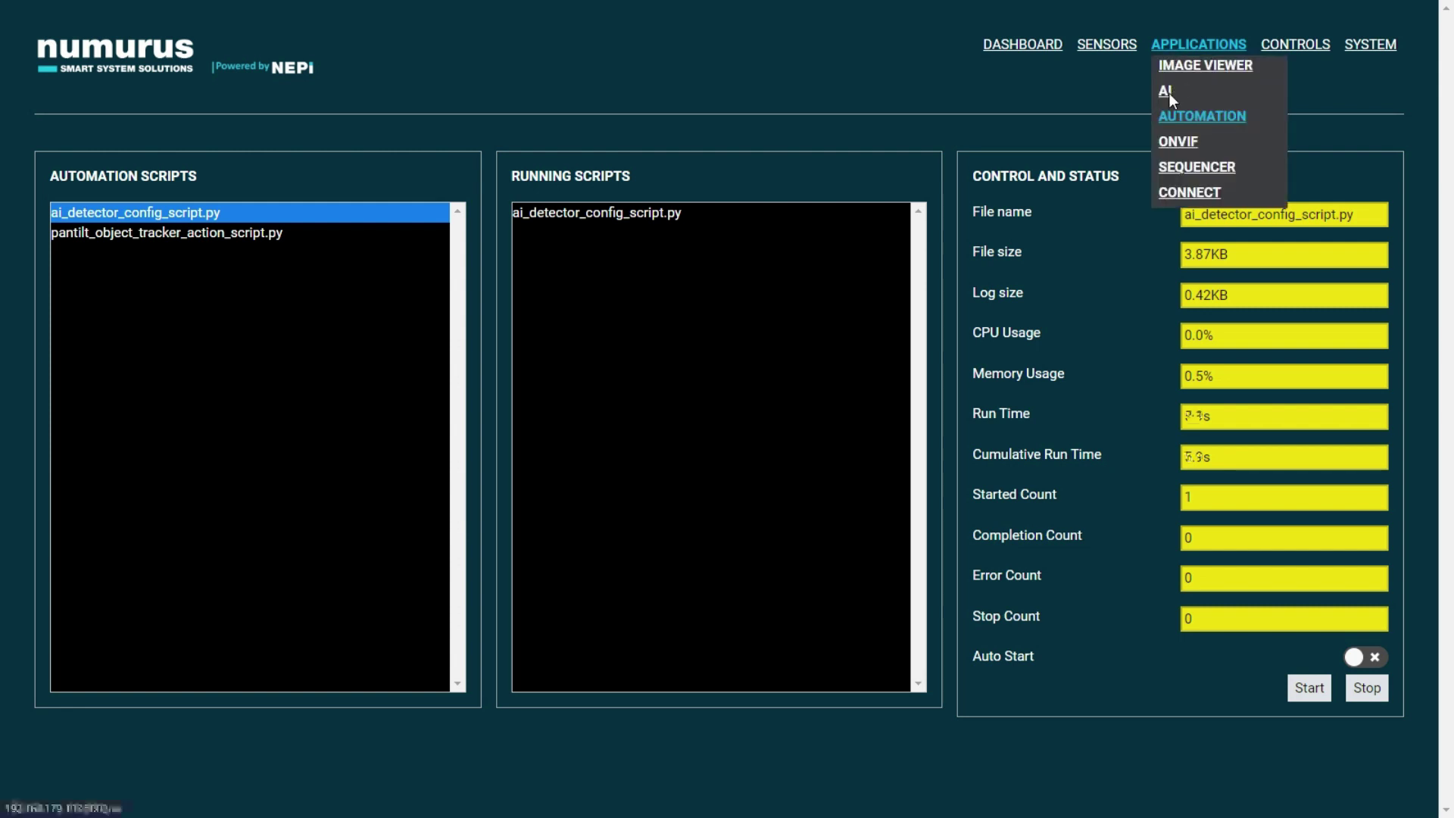
left_click(1169, 93)
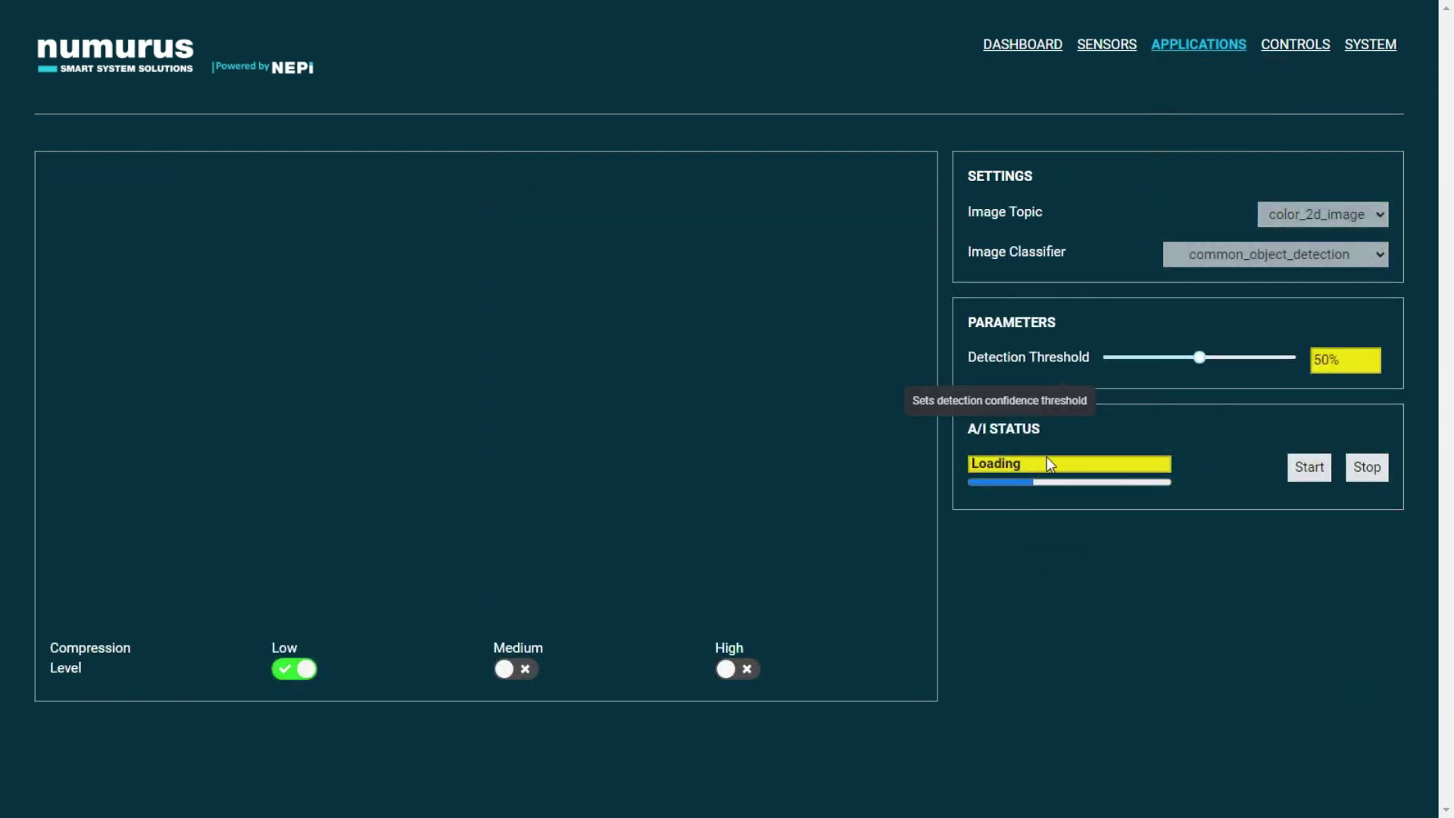